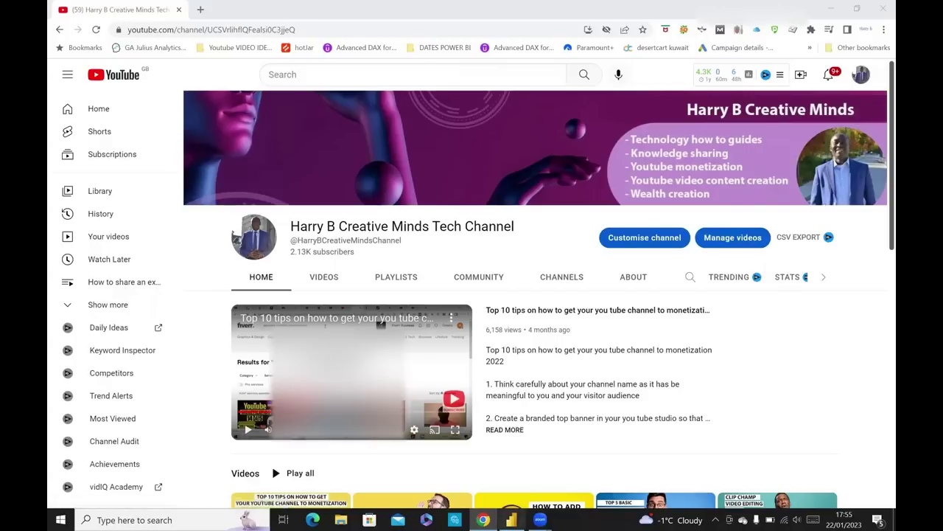
# - Open Places.pbix in Power BI Desktop by browsing for the report file
pyautogui.click(508, 517)
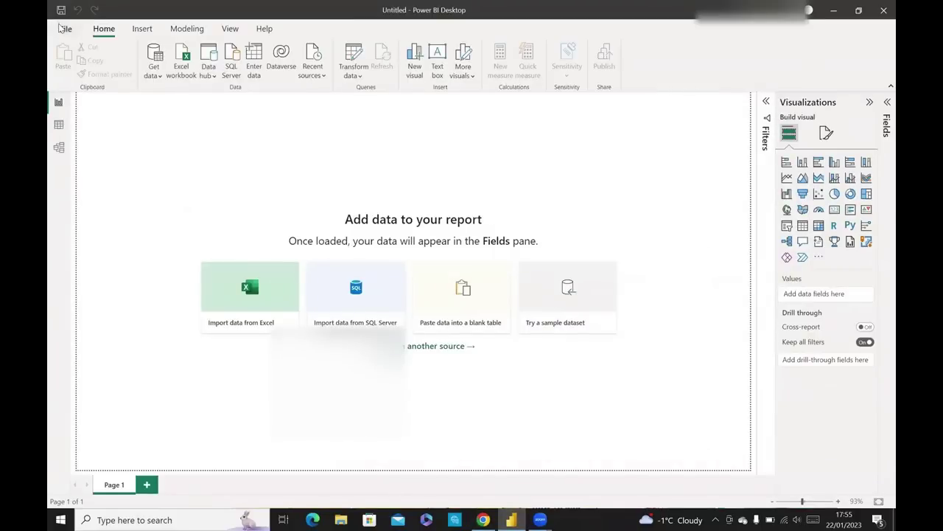
pyautogui.click(65, 28)
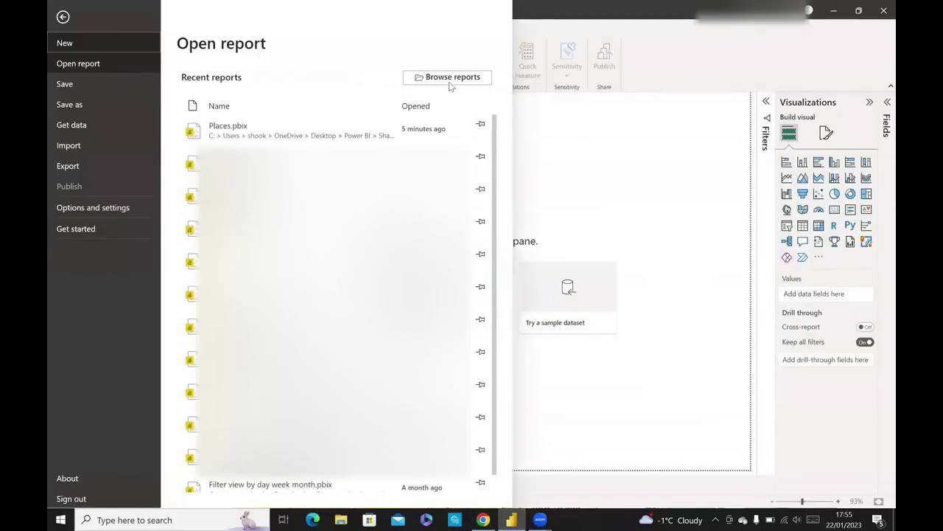
pyautogui.click(451, 77)
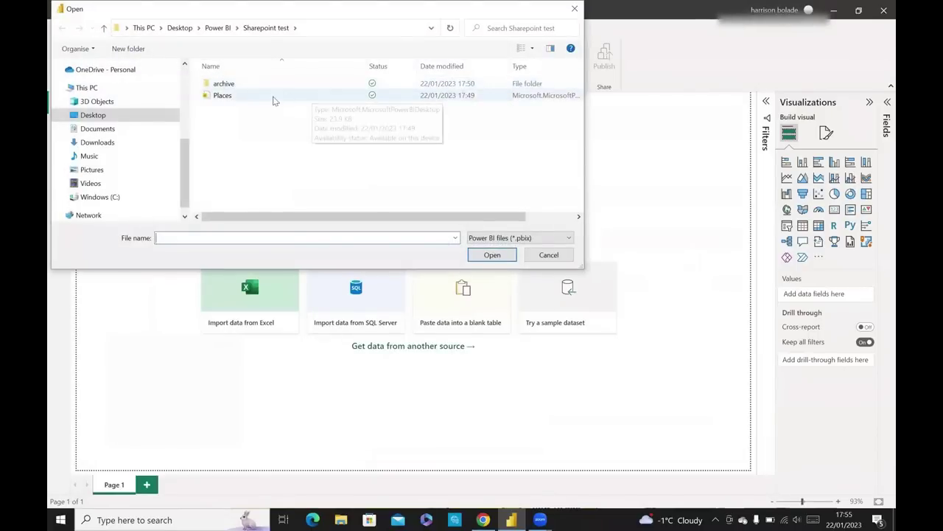
pyautogui.click(229, 96)
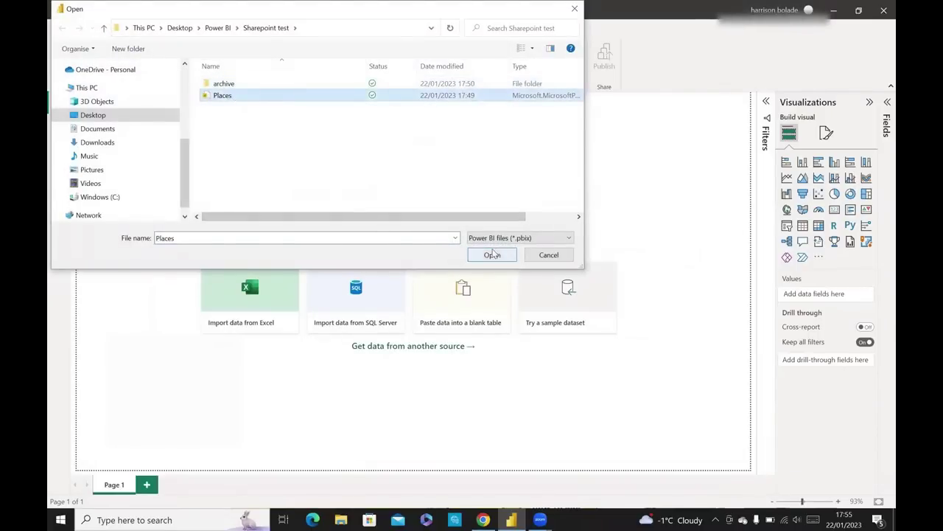
pyautogui.click(492, 254)
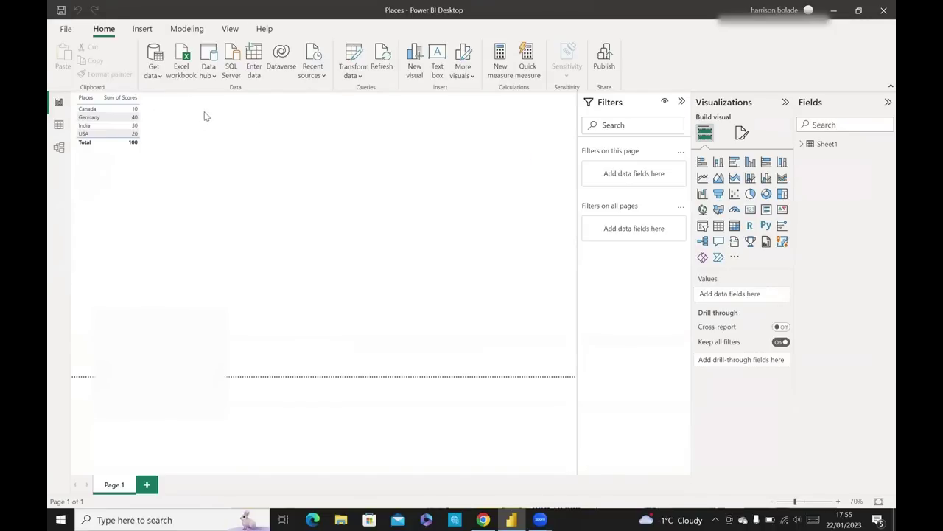
# - Publish Places.pbix from Power BI Desktop to My workspace
pyautogui.click(601, 70)
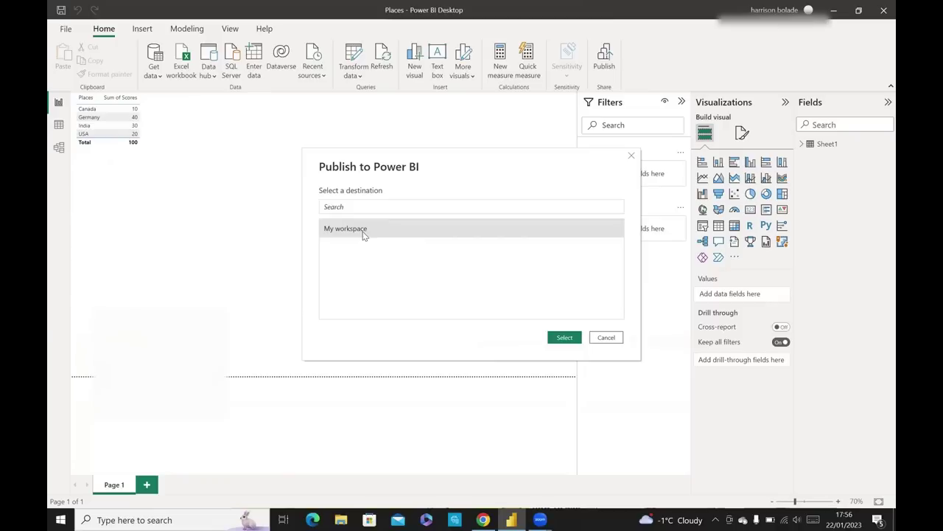
pyautogui.click(564, 338)
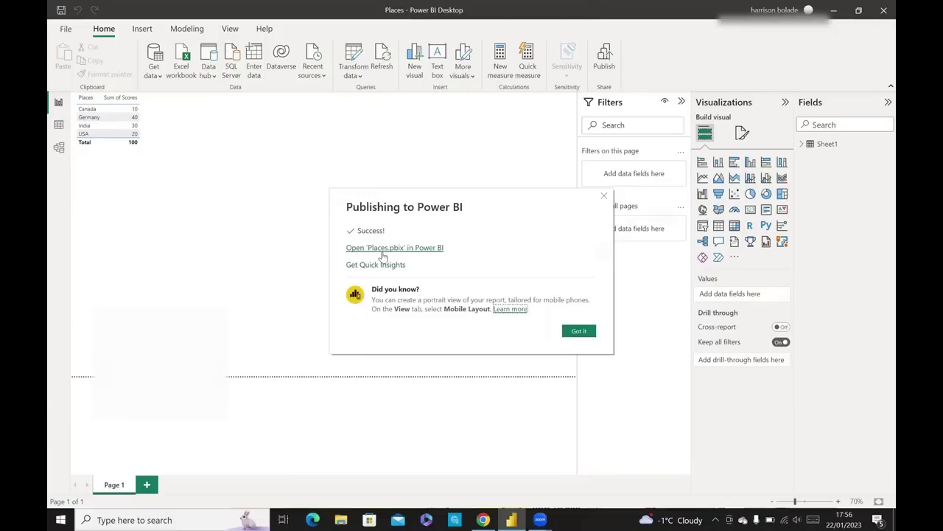
# - Open the published Places.pbix in Power BI Service from the success dialog
pyautogui.click(382, 256)
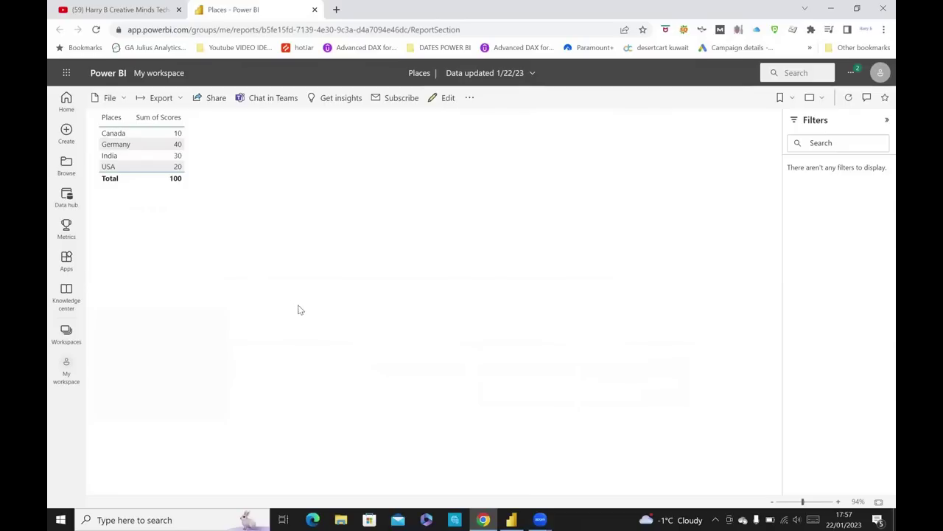
# - Go to My workspace and open the Places dataset's schedule refresh settings
pyautogui.click(71, 332)
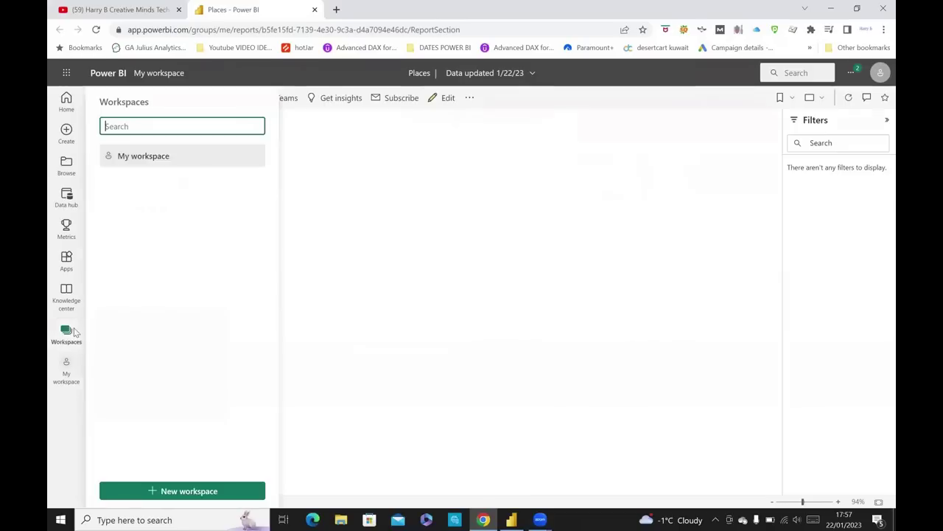
pyautogui.click(159, 156)
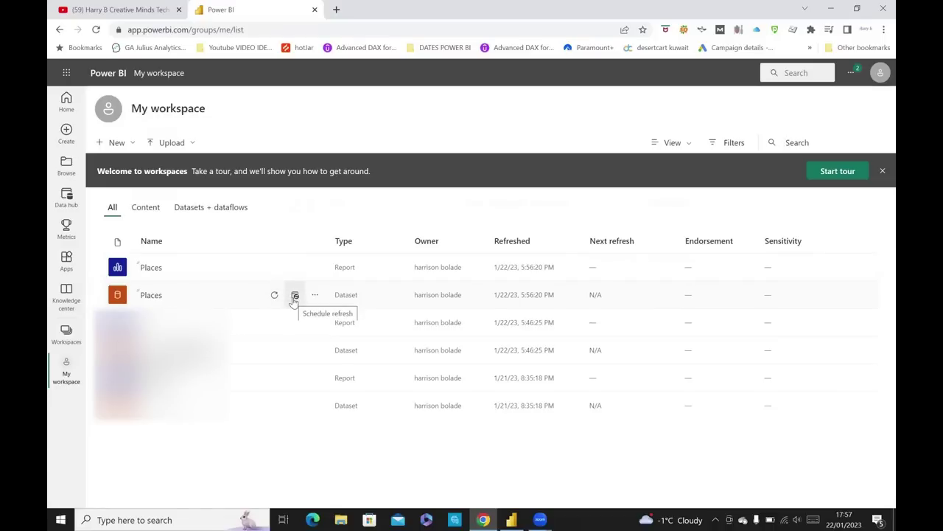
pyautogui.click(294, 296)
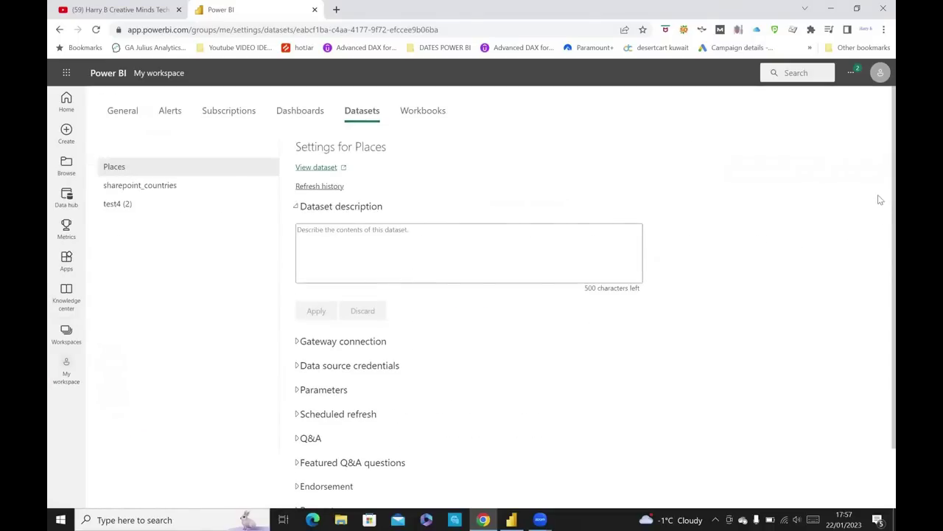
# - Expand the Data source credentials and Scheduled refresh sections for the Places dataset
pyautogui.scroll(-1, 879, 199)
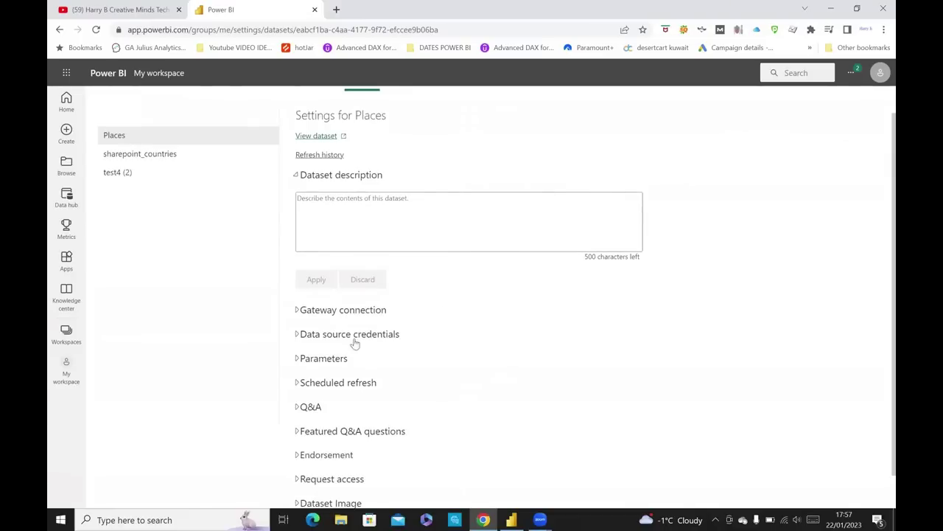
pyautogui.click(318, 337)
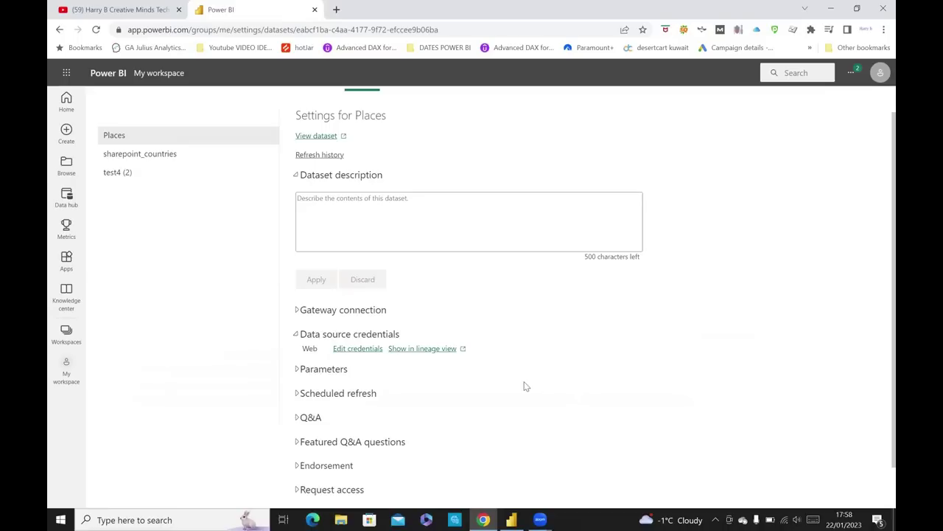
pyautogui.click(333, 395)
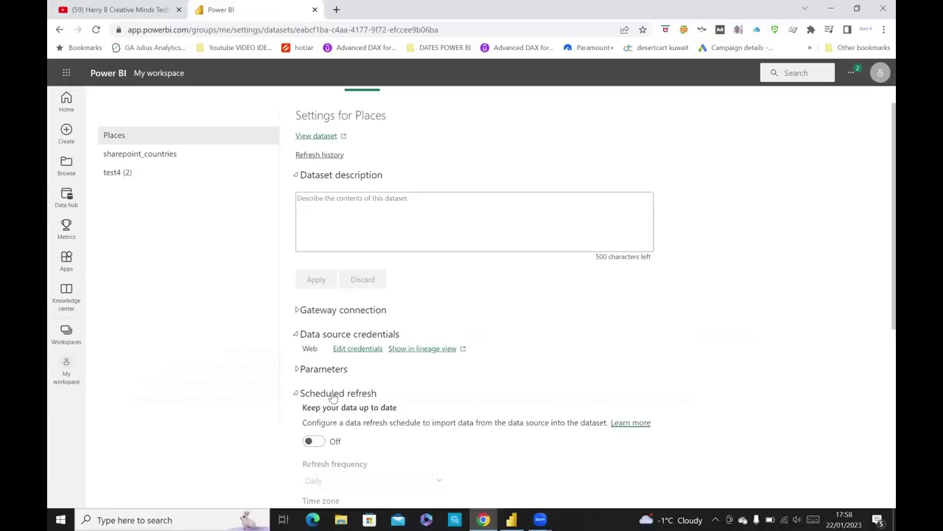
pyautogui.scroll(-3, 878, 333)
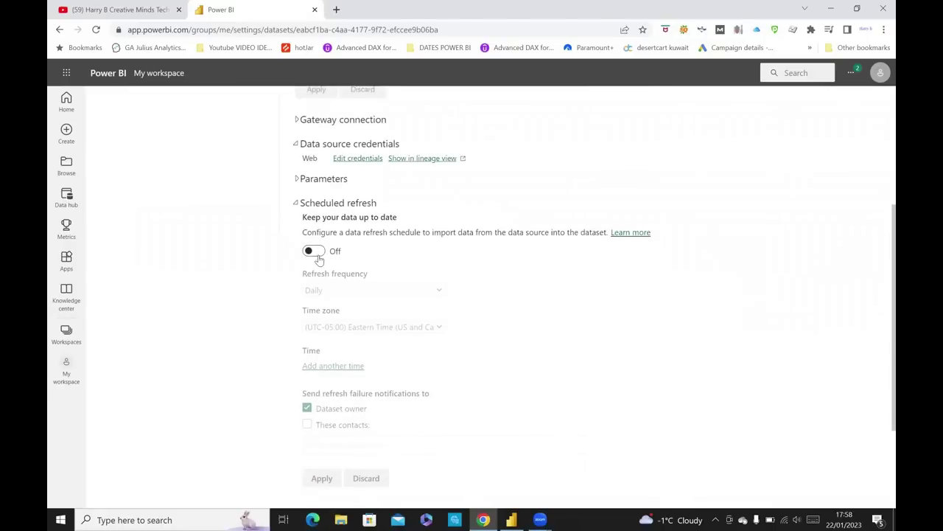
# - Switch scheduled refresh on, set time zone (UTC+08:00) Perth, and leave 'These contacts' unchecked
pyautogui.click(313, 252)
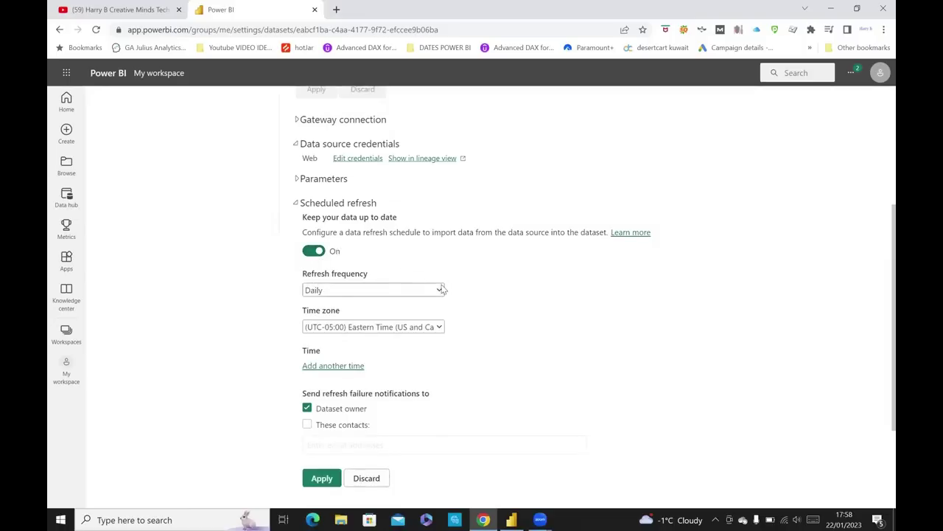
pyautogui.click(427, 329)
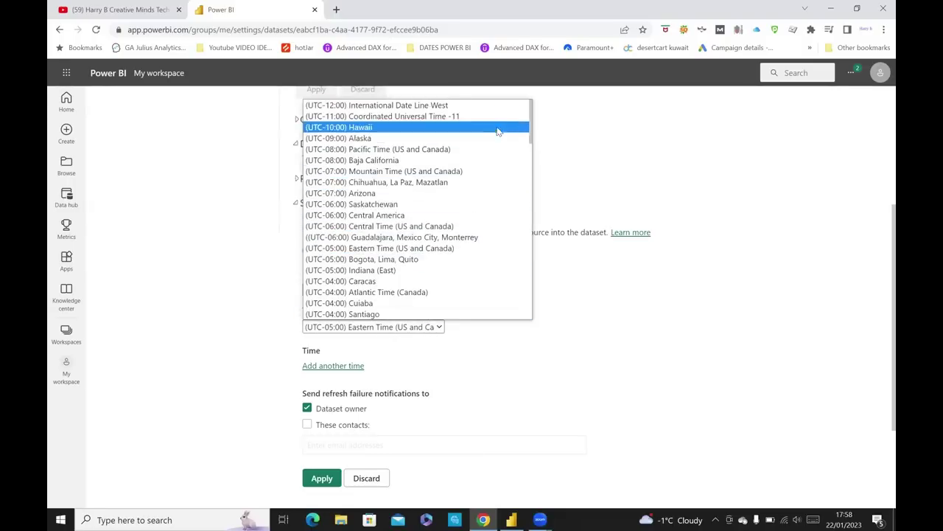
pyautogui.moveTo(532, 137); pyautogui.dragTo(523, 323)
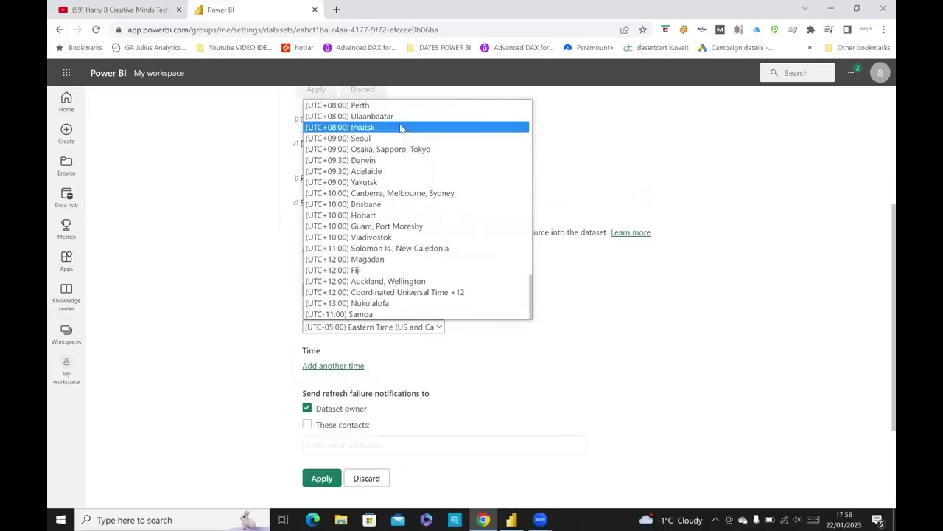
pyautogui.click(391, 105)
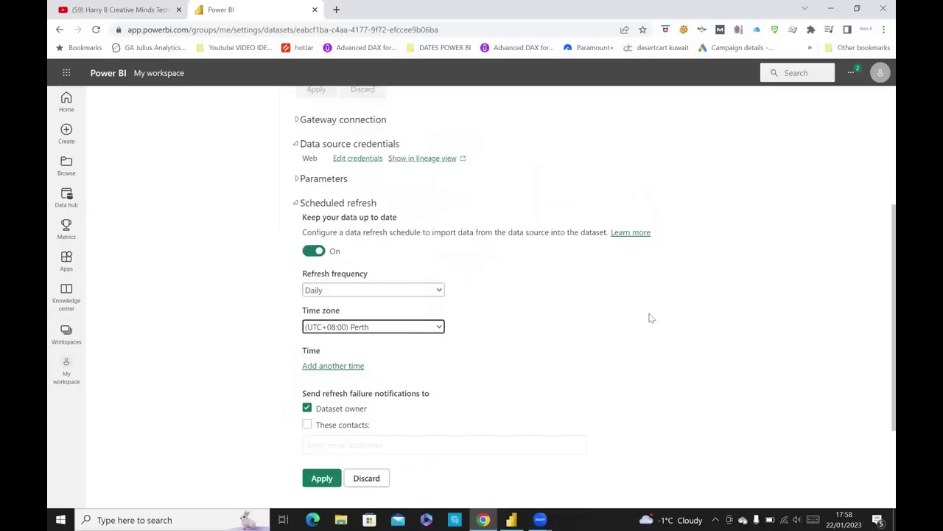
pyautogui.scroll(-2, 881, 295)
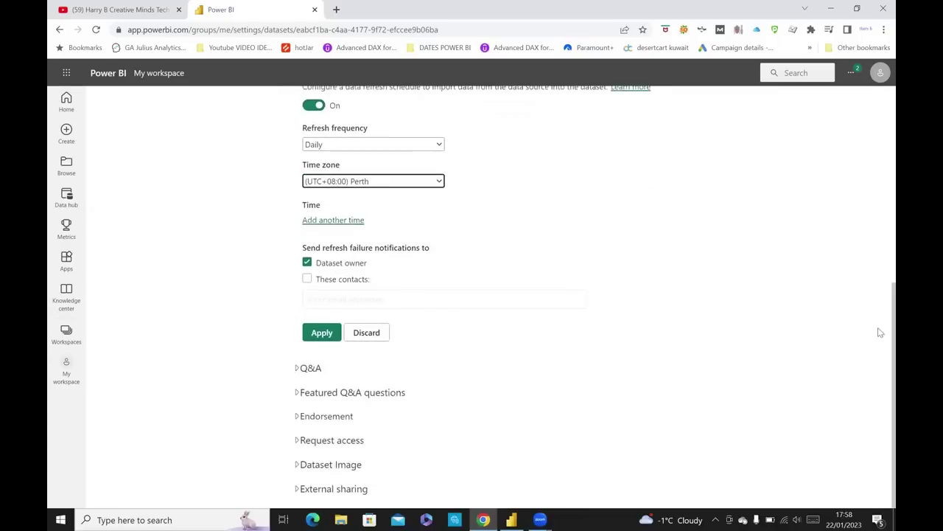
pyautogui.click(309, 281)
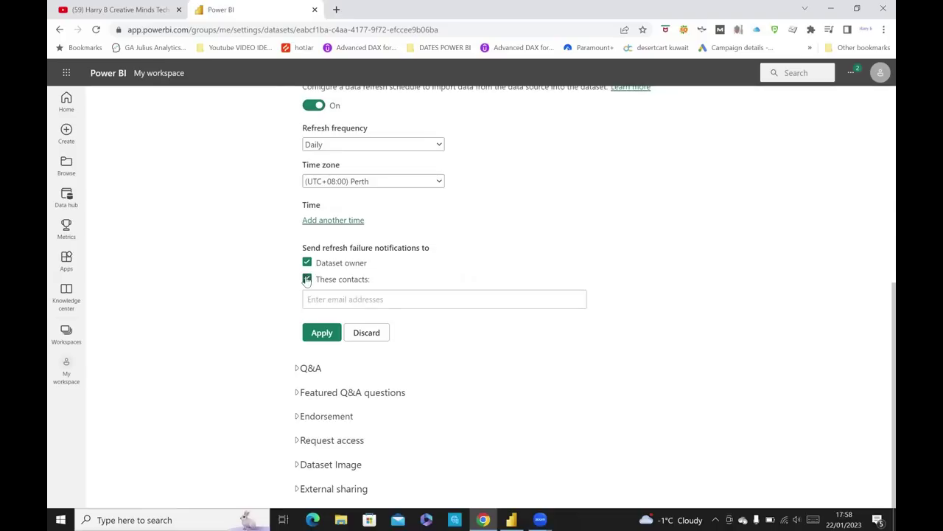
pyautogui.click(307, 280)
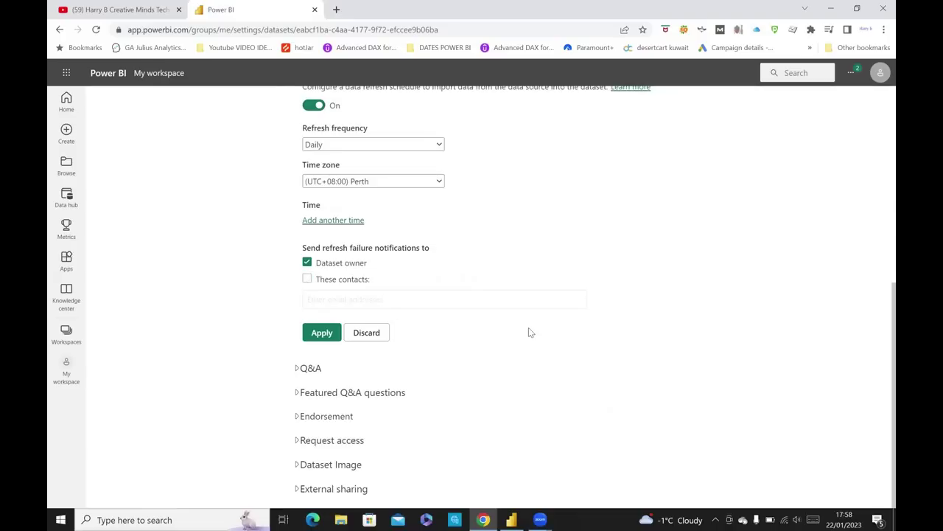
# - Discard the pending changes, then re-enable scheduled refresh with Daily frequency
pyautogui.click(377, 333)
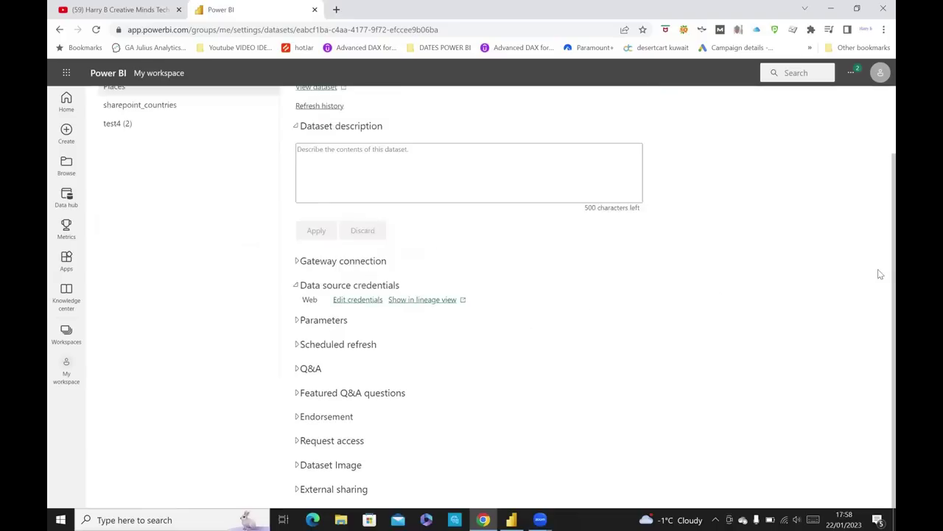
pyautogui.click(296, 346)
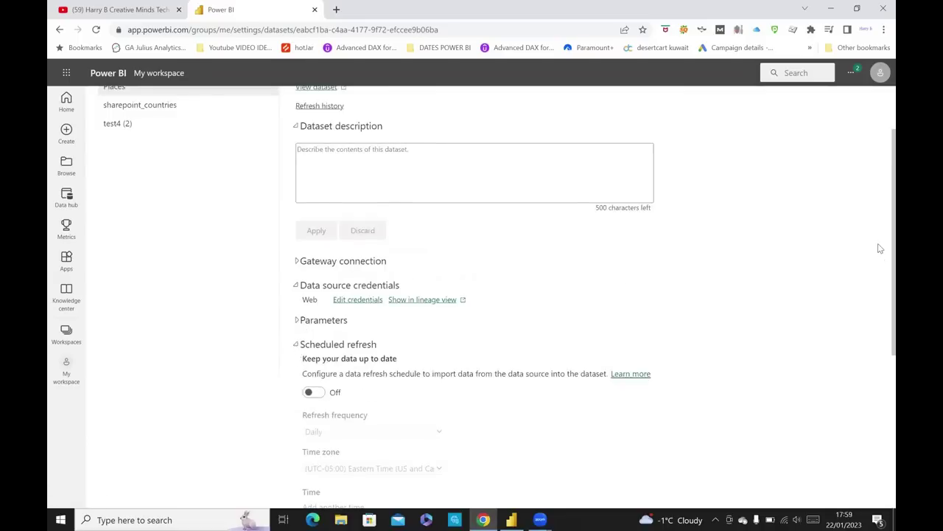
pyautogui.scroll(-3, 876, 342)
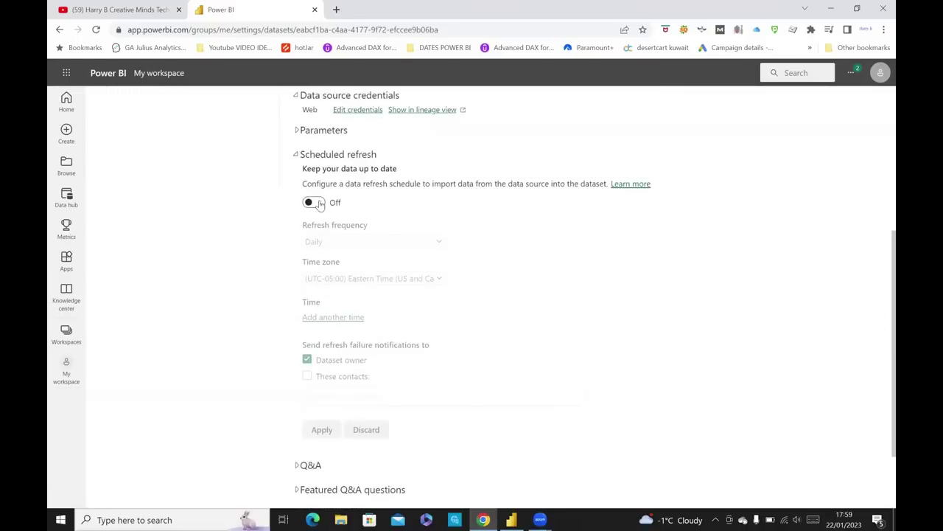
pyautogui.click(313, 203)
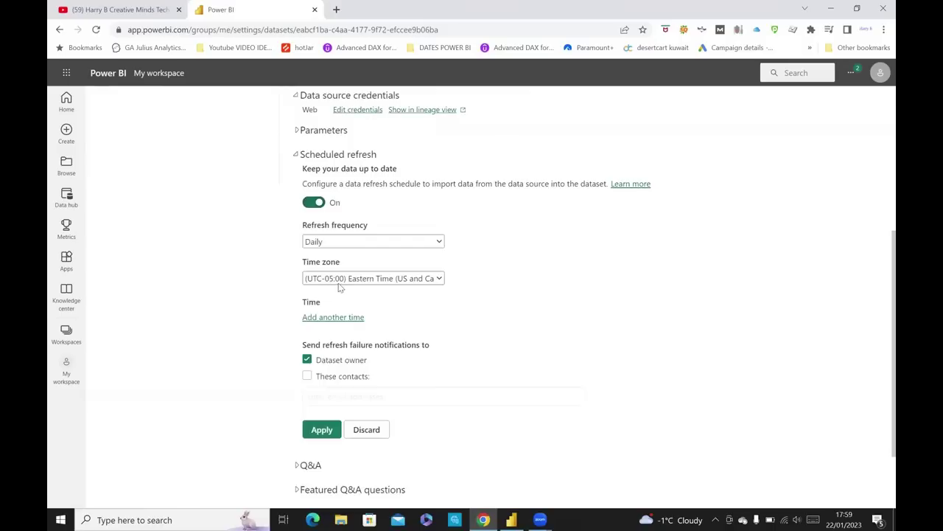
pyautogui.click(423, 244)
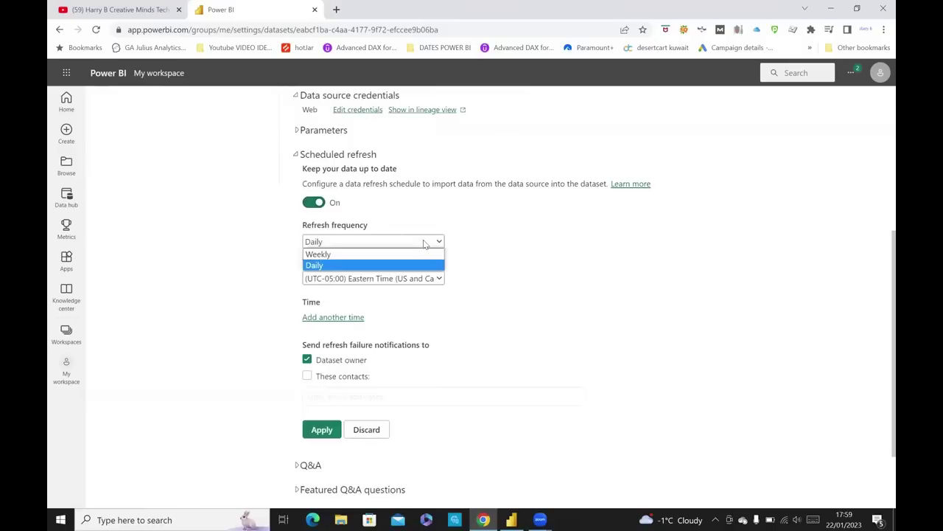
pyautogui.click(547, 291)
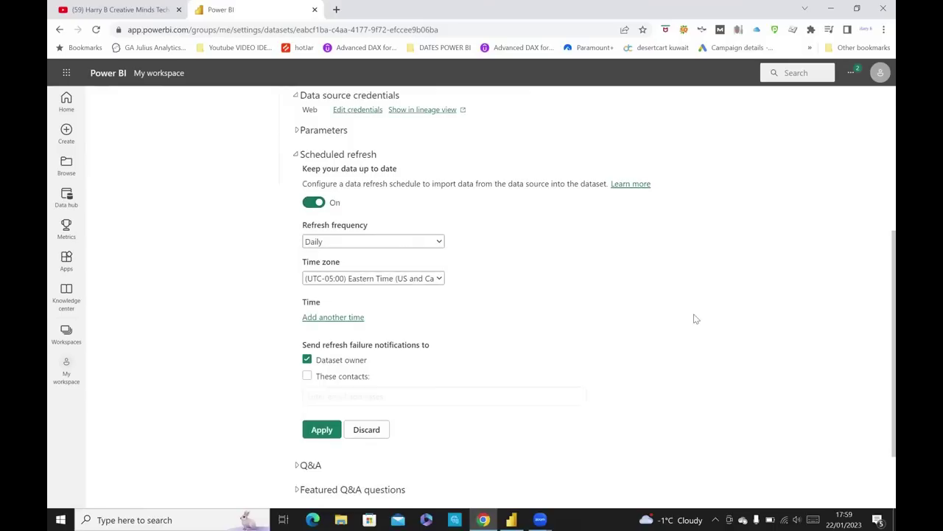
# - Add three refresh time rows to the daily schedule, each at 1:00 AM
pyautogui.scroll(-1, 878, 359)
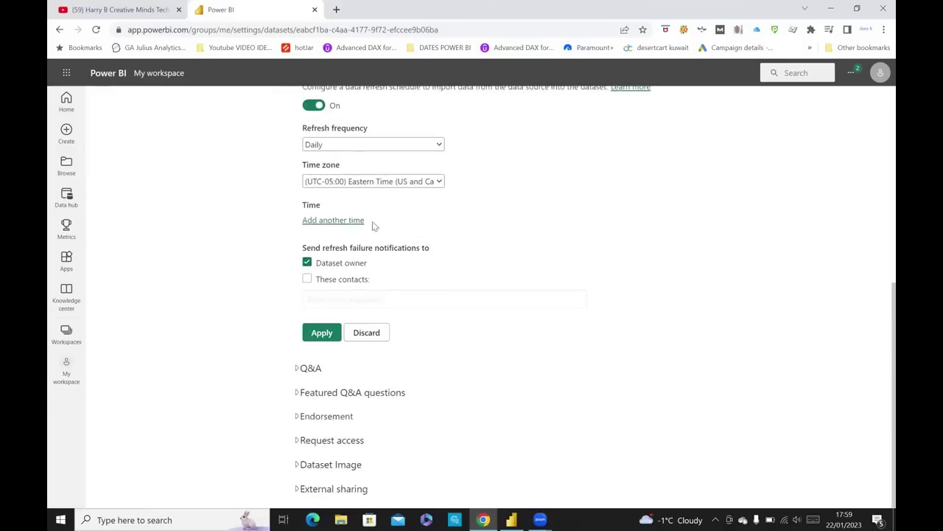
pyautogui.click(350, 222)
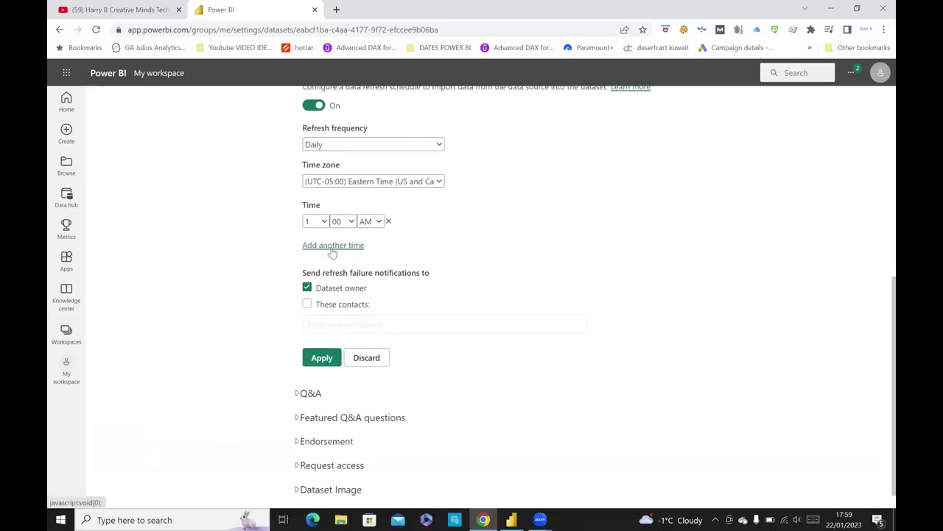
pyautogui.click(332, 247)
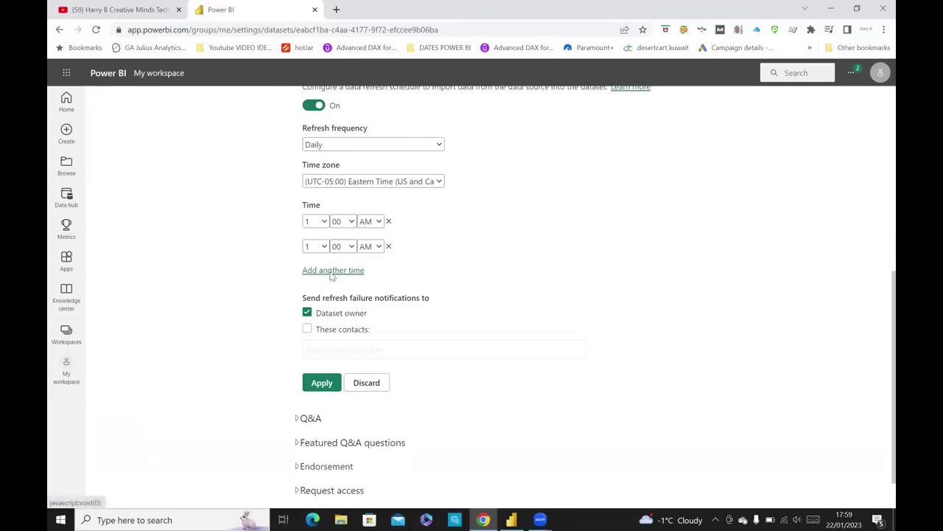
pyautogui.click(332, 271)
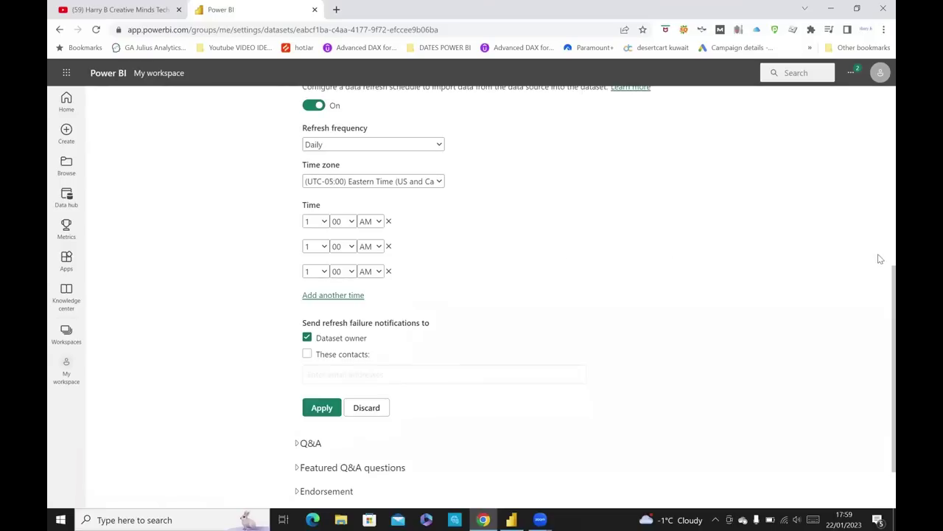
pyautogui.scroll(-1, 879, 302)
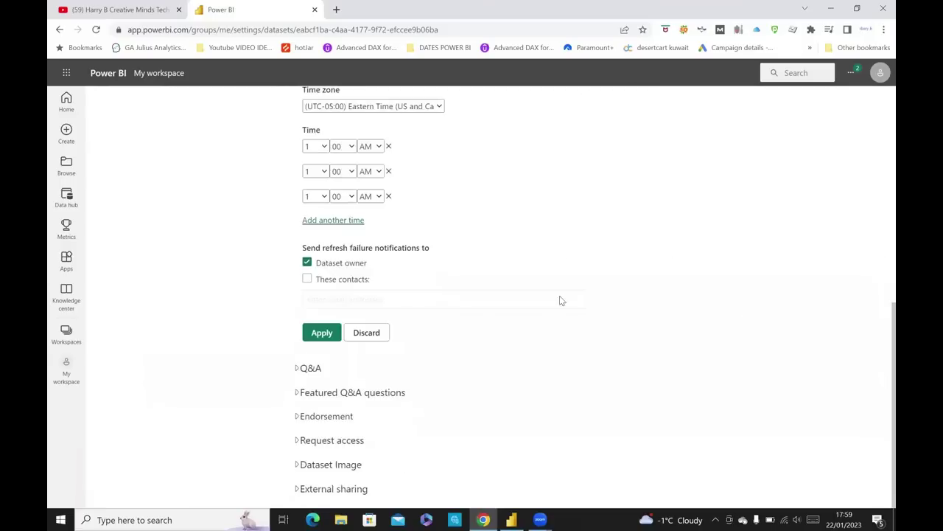
pyautogui.rightClick(880, 310)
pyautogui.click(881, 344)
pyautogui.scroll(6, 880, 349)
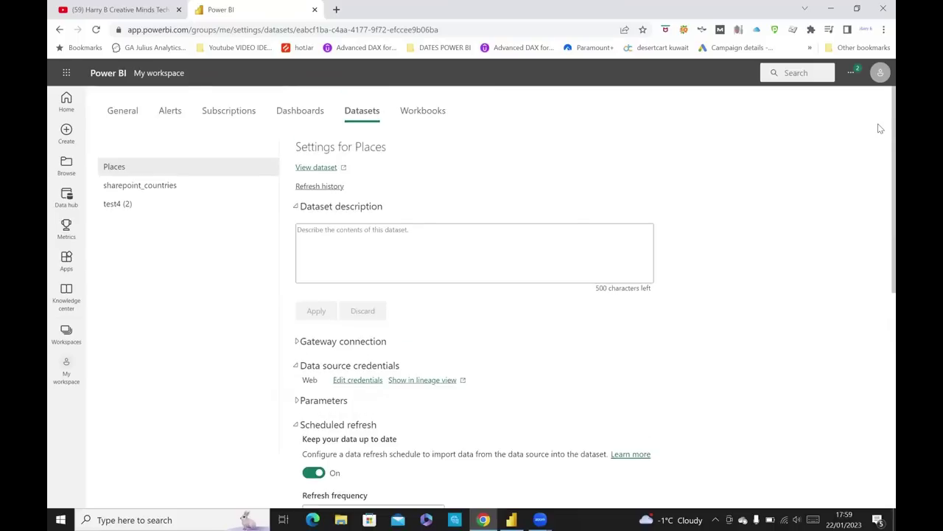
pyautogui.scroll(-4, 878, 220)
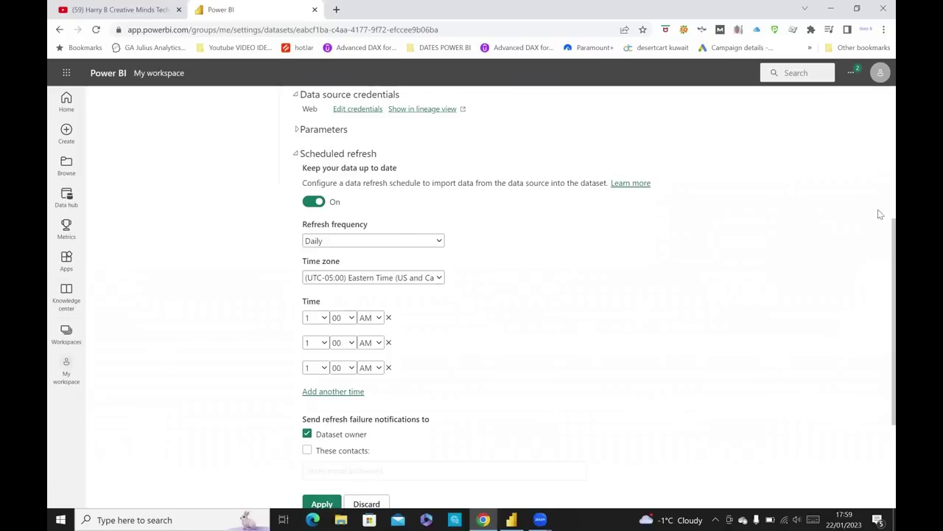
pyautogui.rightClick(879, 123)
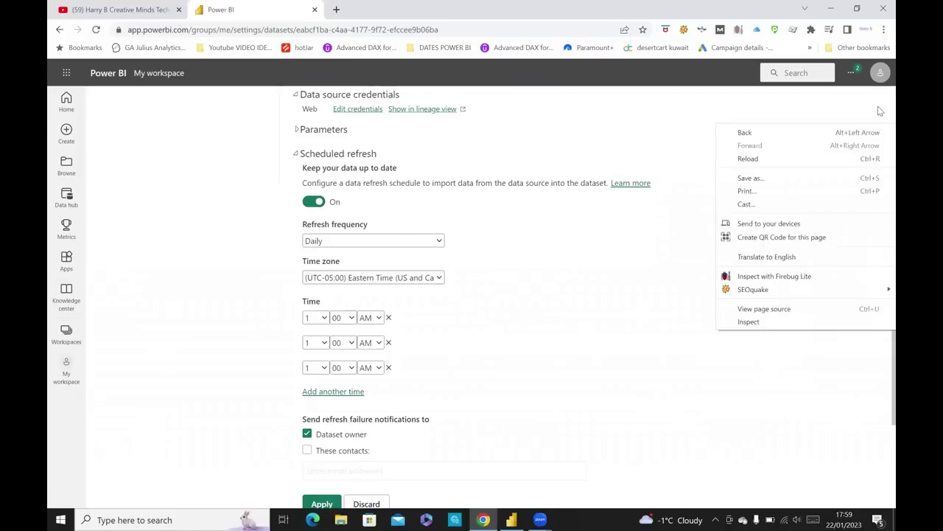
pyautogui.click(879, 110)
pyautogui.scroll(4, 879, 111)
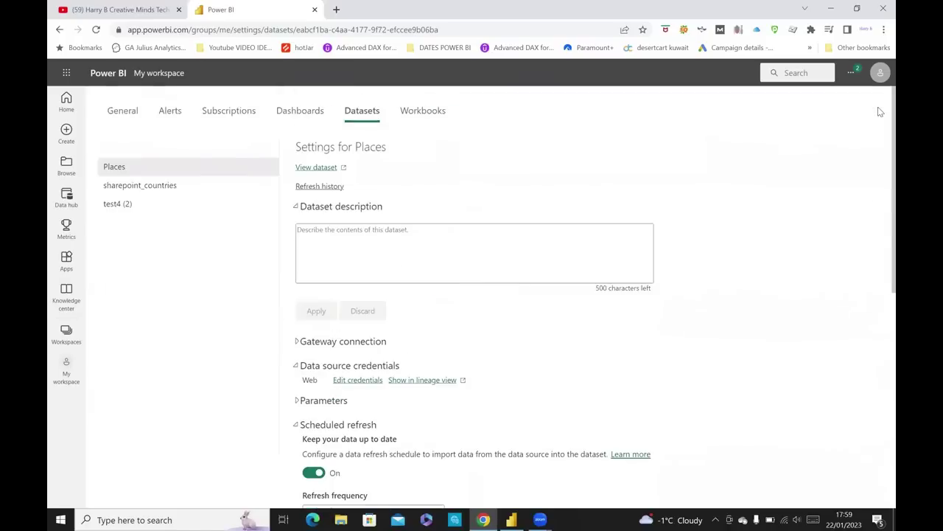